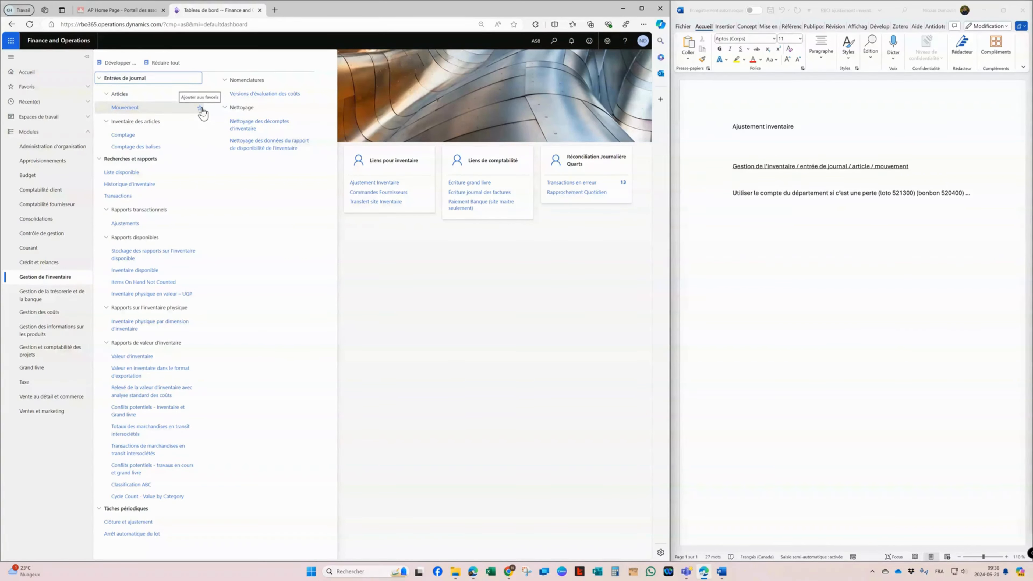
Open the Mouvement article journals, switch the list to Vue standard, and return it to the Ajustement Inventaire view
click(133, 109)
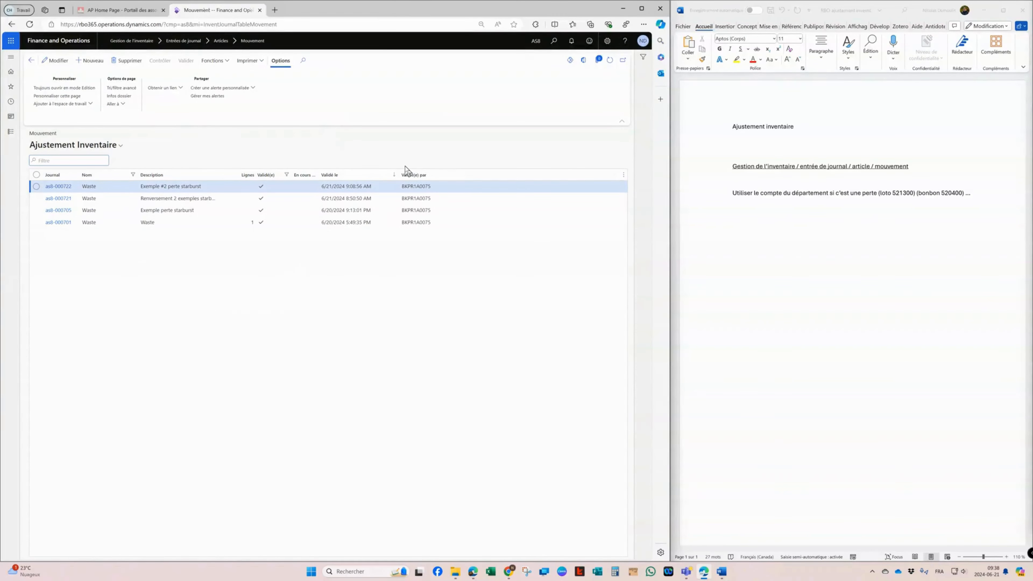
click(120, 151)
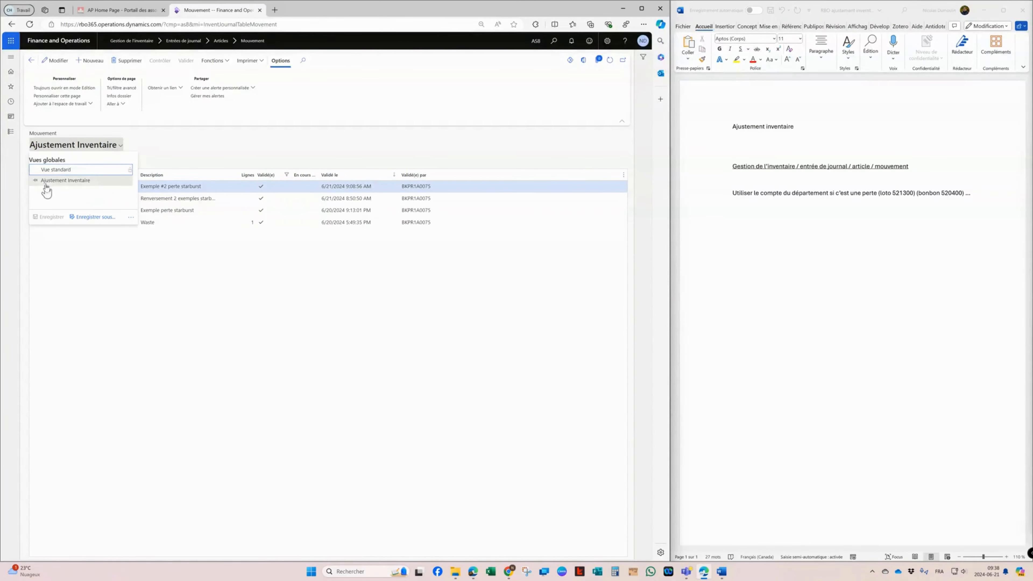
click(56, 170)
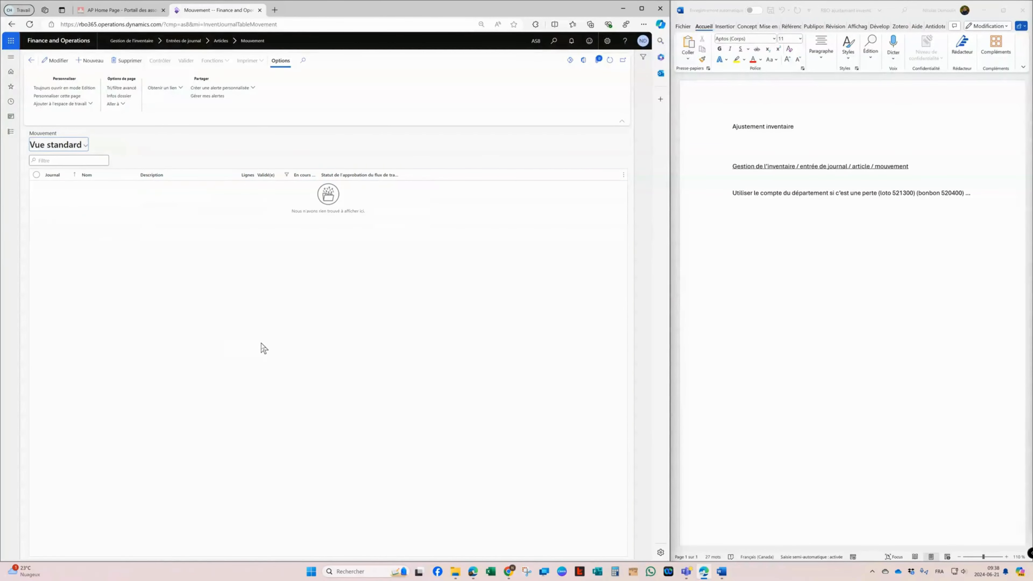
click(84, 145)
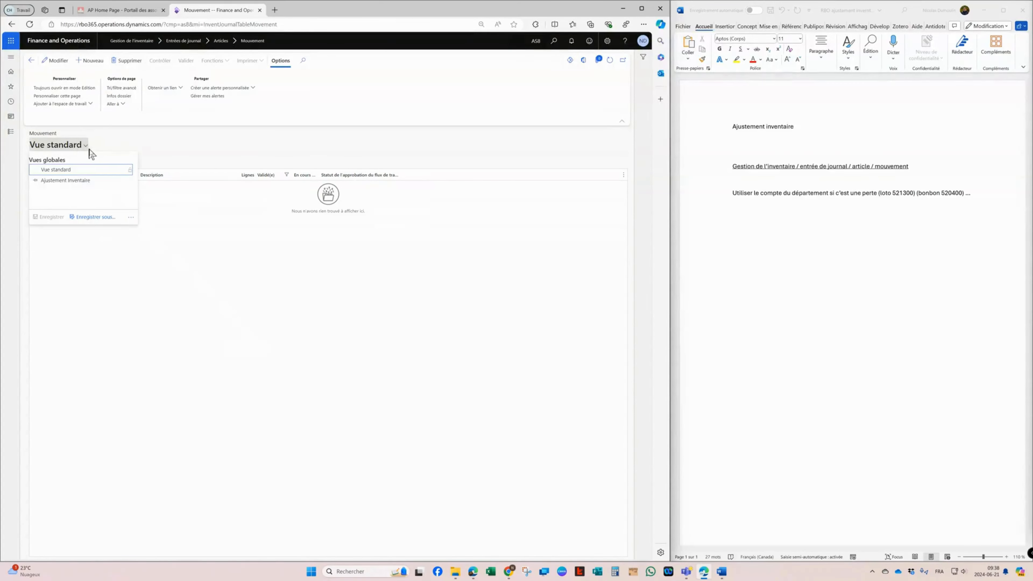
click(54, 182)
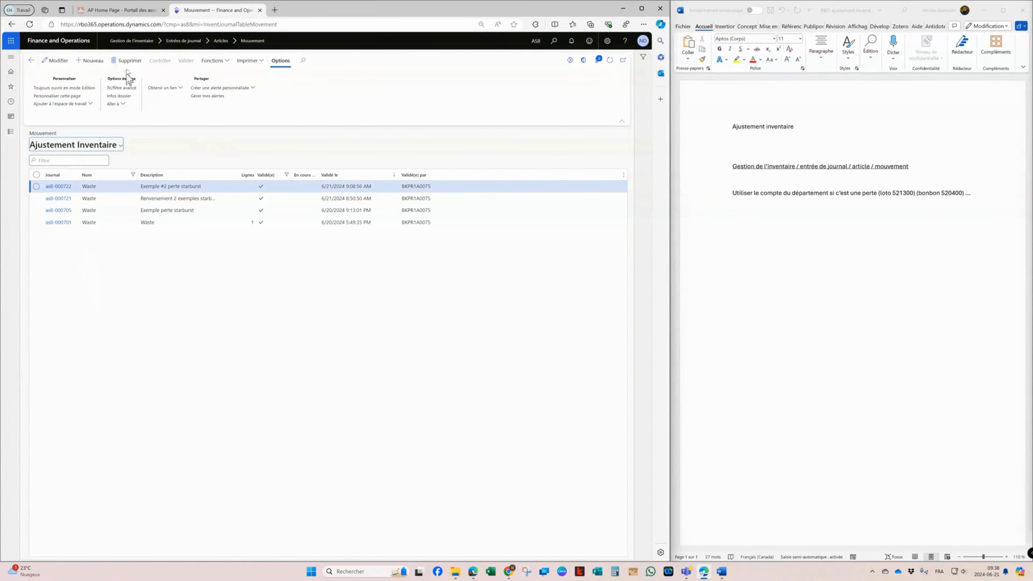
Start a new inventory journal with the name Waste and the description "Perte loto 21 juin"
click(91, 62)
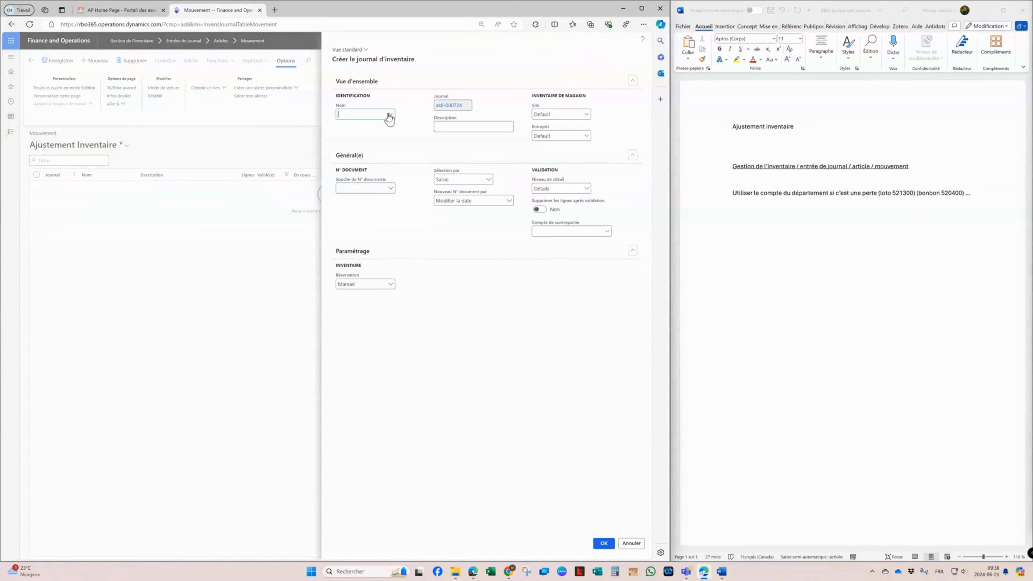
click(389, 116)
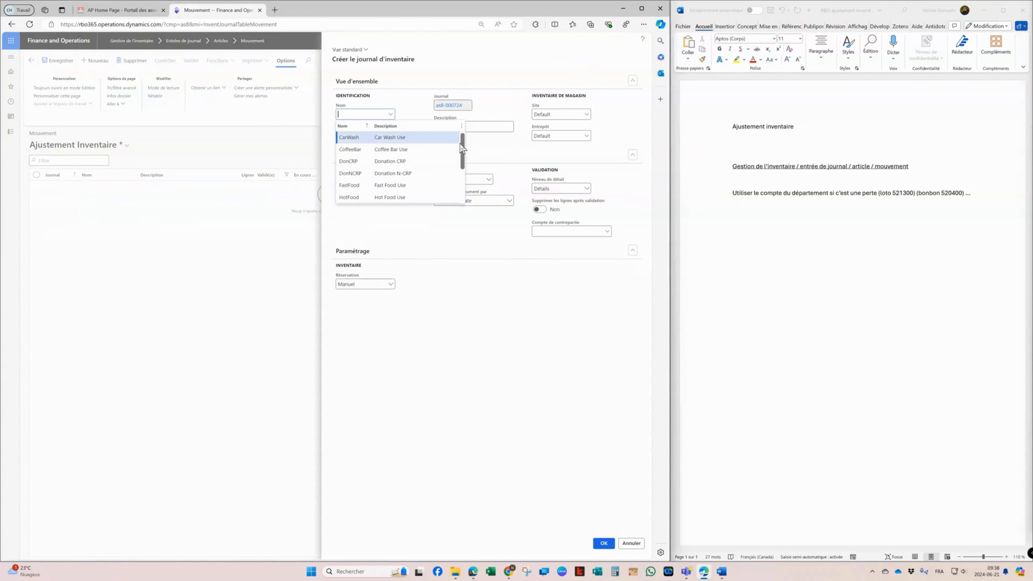
drag(463, 149, 462, 183)
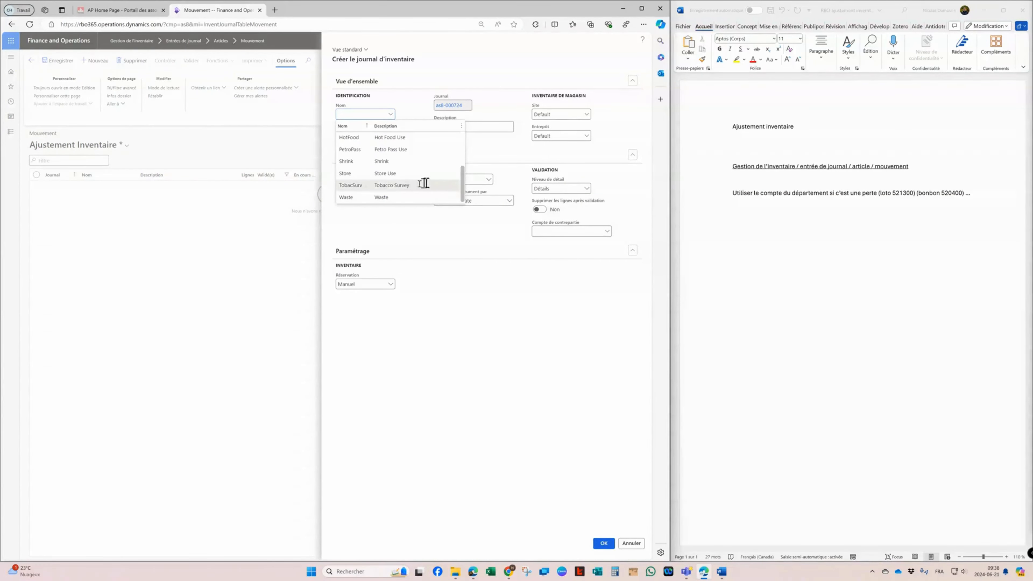
click(371, 196)
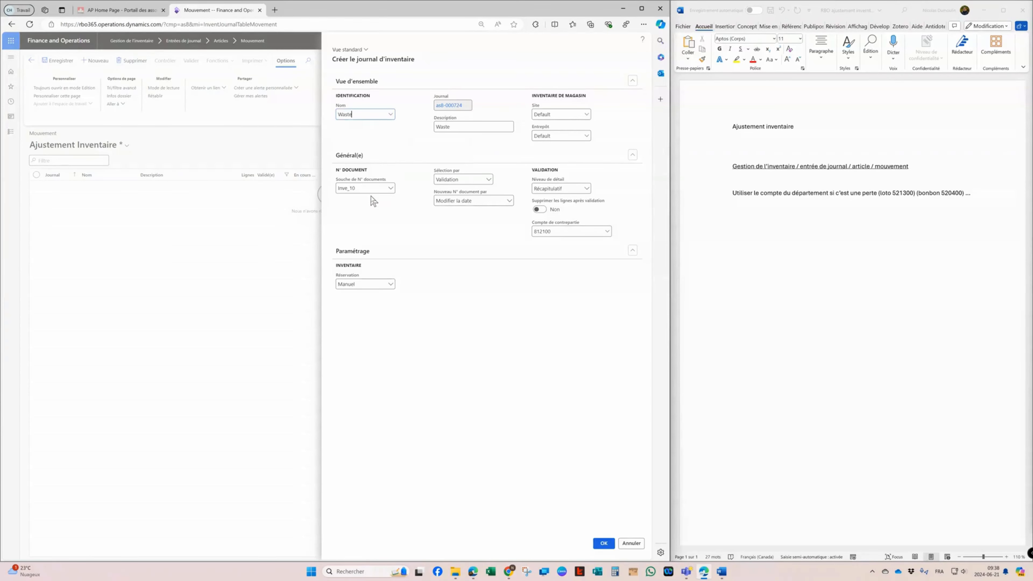
double_click(445, 127)
text(Perte )
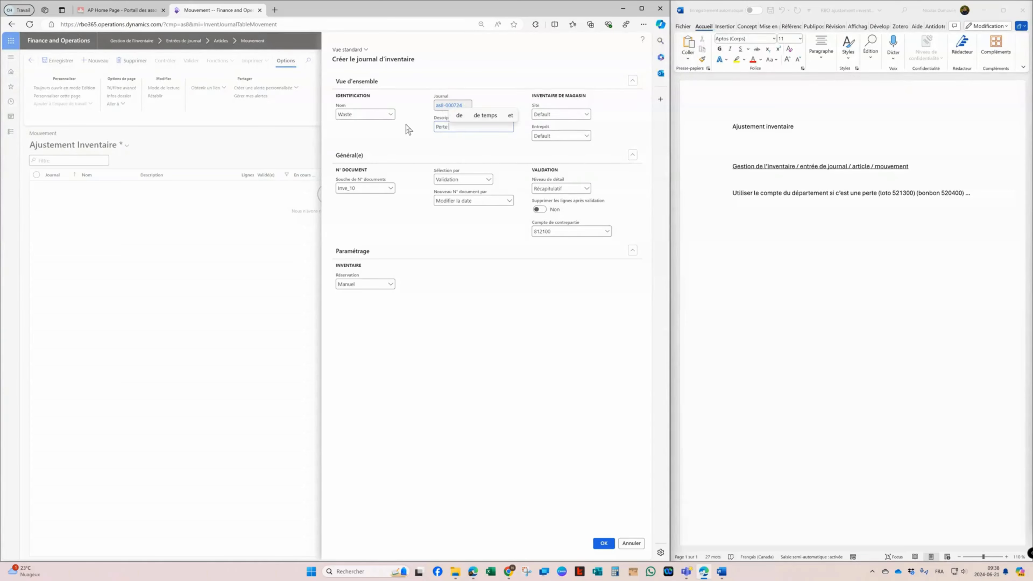
text(loto 21 juin)
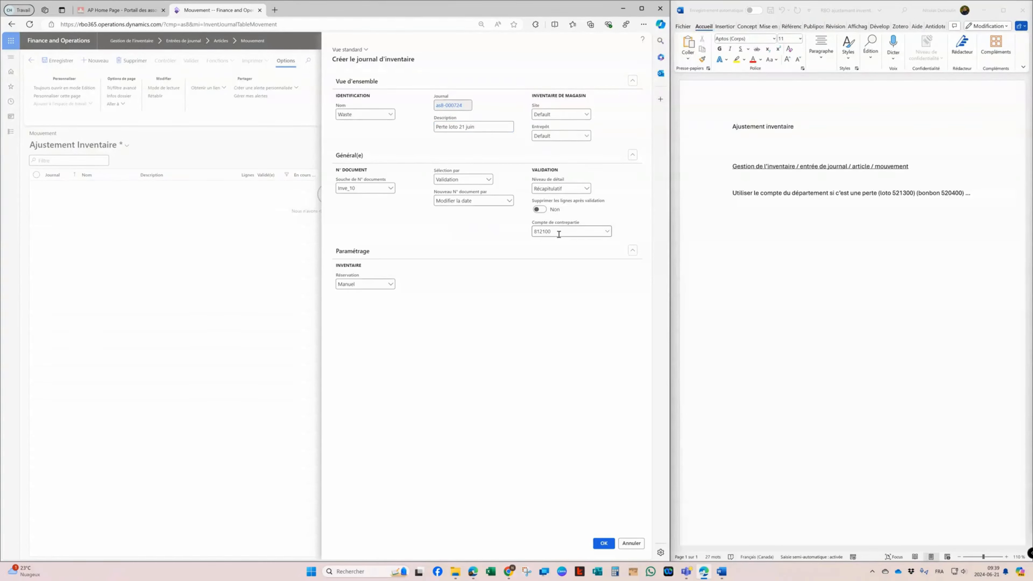
Set the journal's offset account to 521300 (CMV - Loterie) and create the journal
mouse_move(559, 232)
drag(554, 230, 519, 234)
text(521300)
click(607, 232)
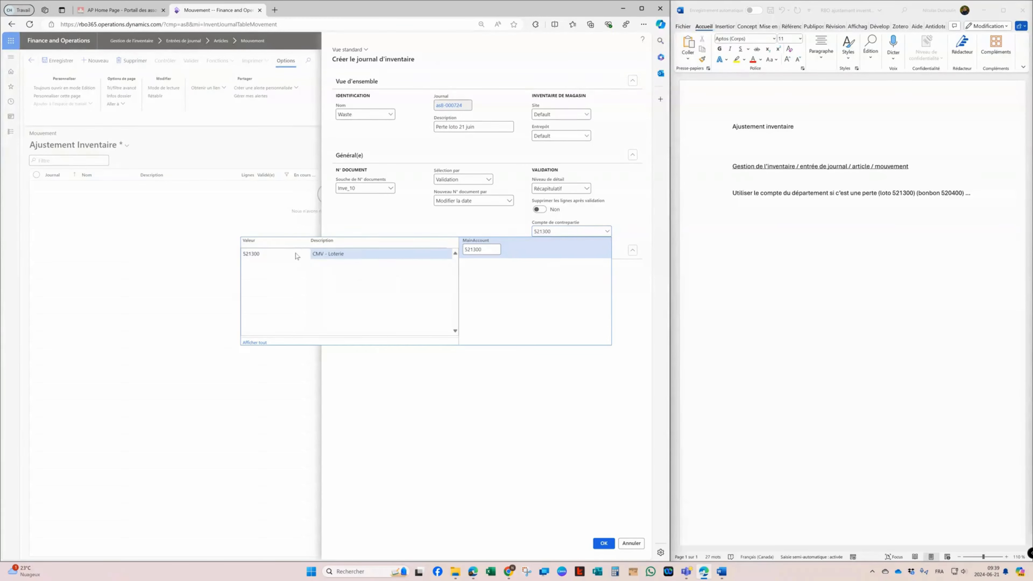
click(295, 253)
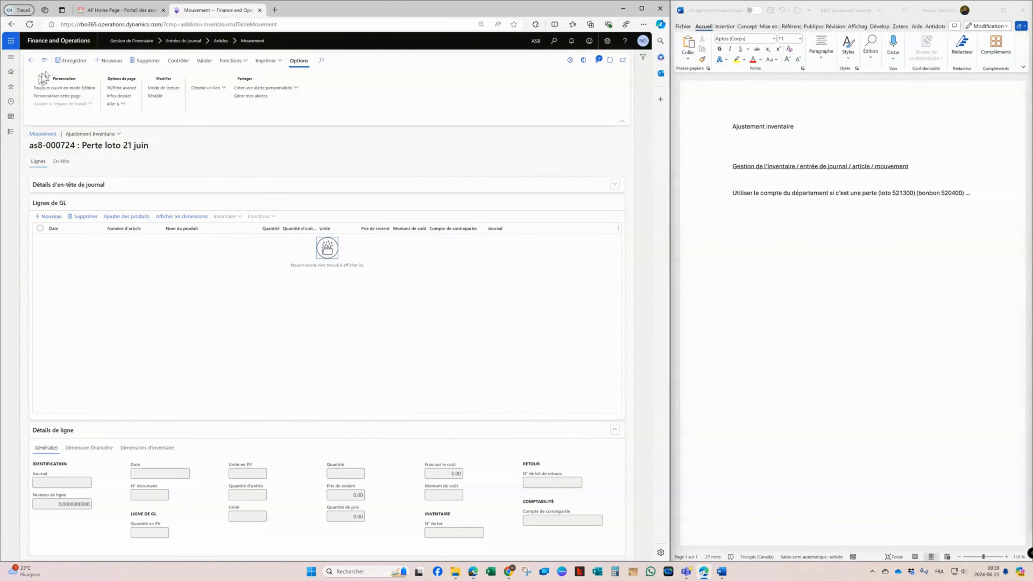
Start a journal line and filter the products available to add by product numbers containing 9151
click(53, 217)
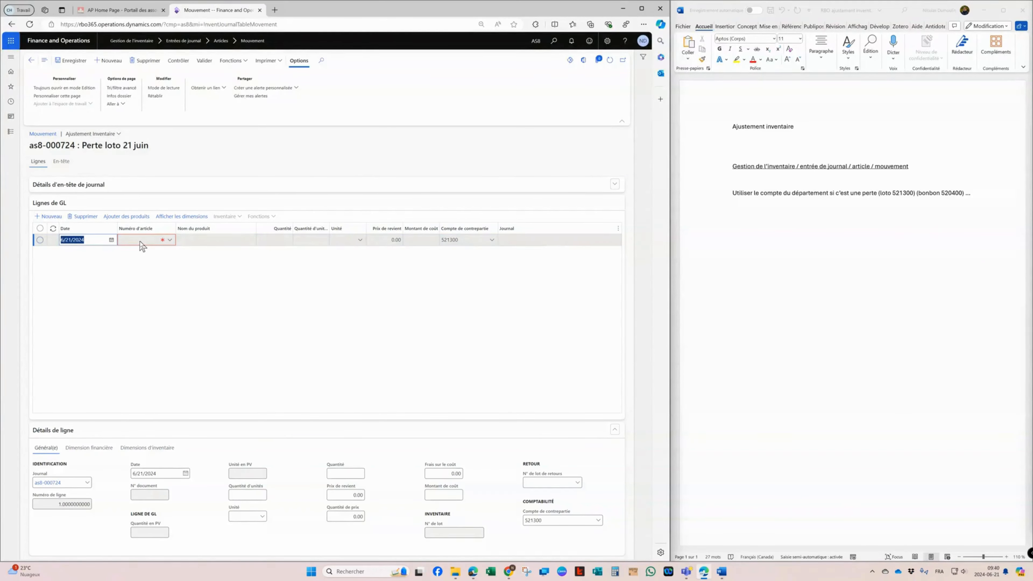
click(140, 241)
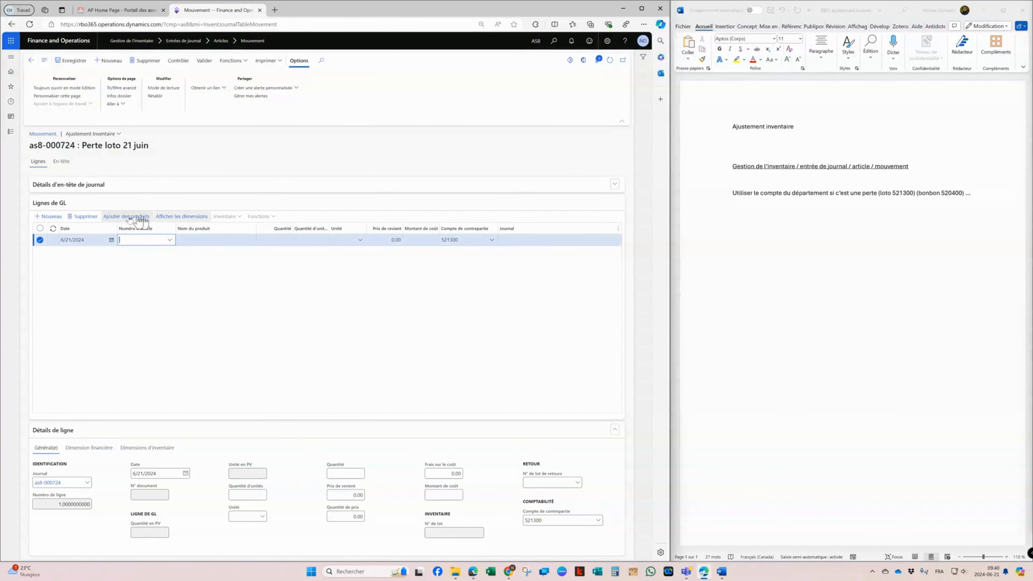
click(120, 220)
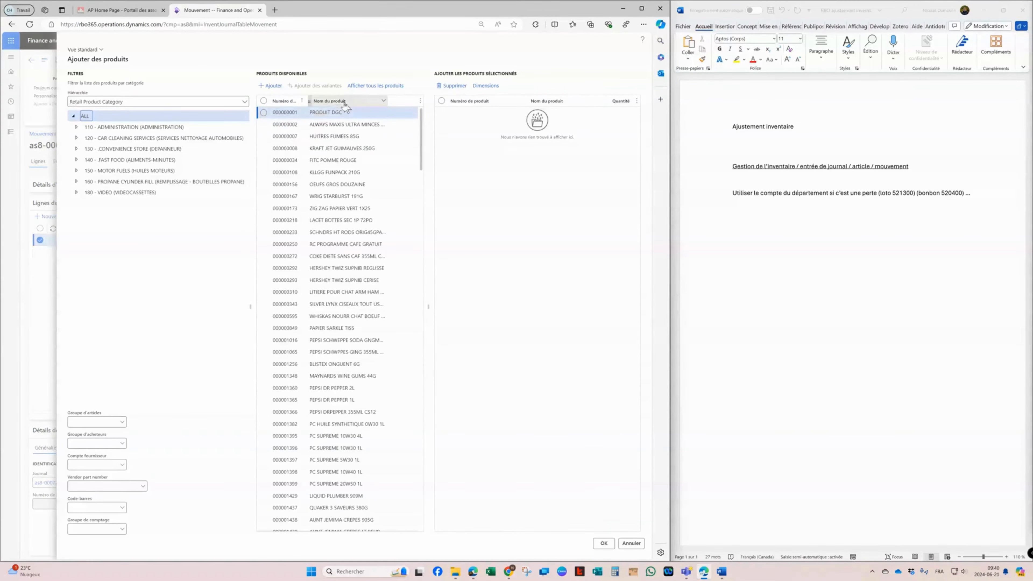
click(342, 116)
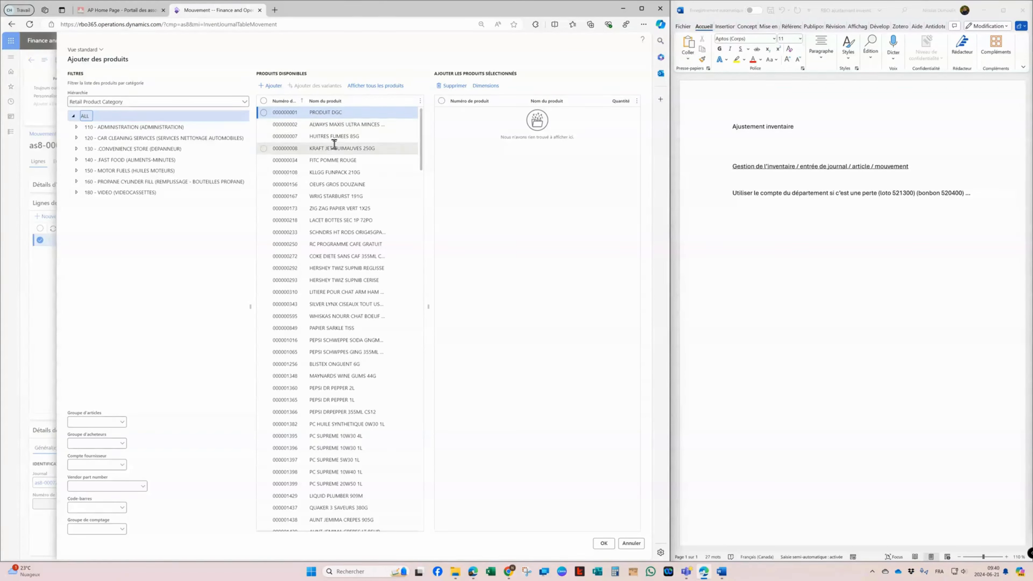
click(302, 102)
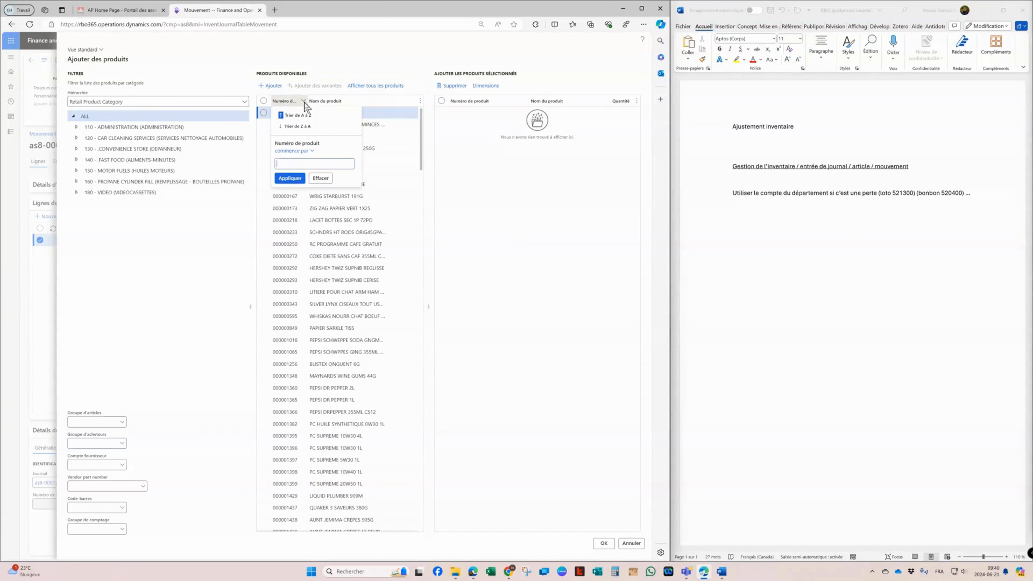
click(290, 151)
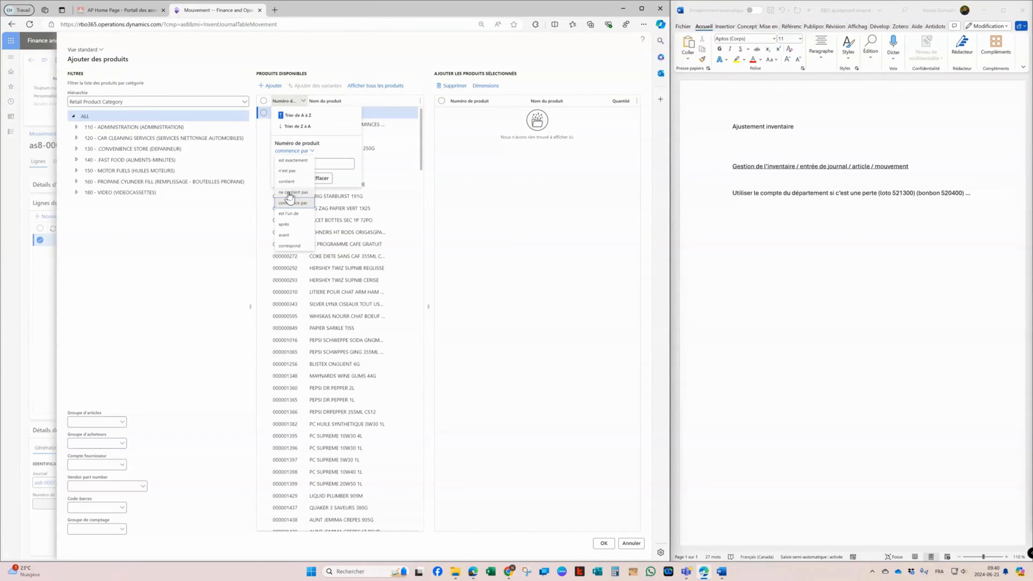
click(287, 181)
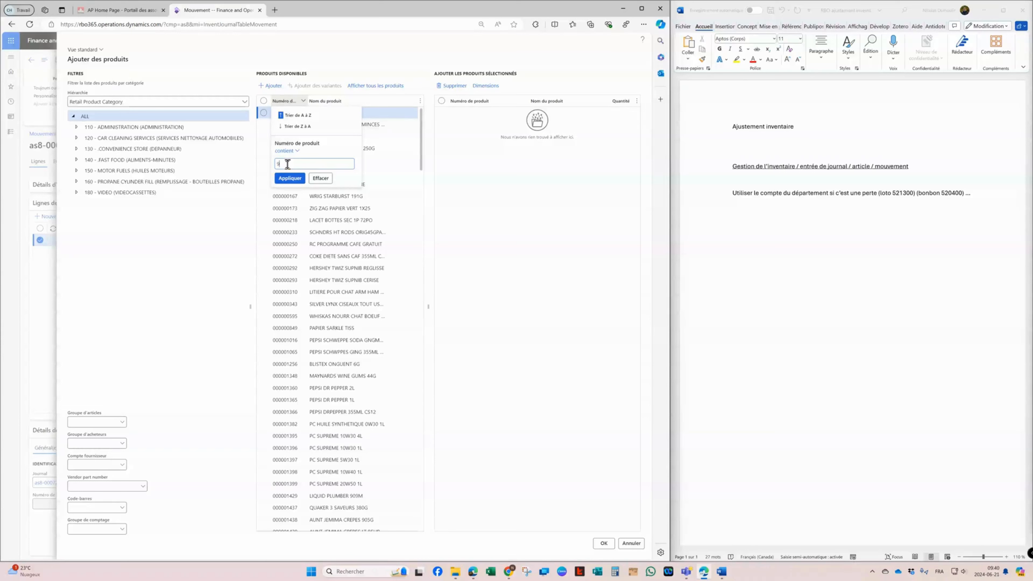
text(9151)
click(289, 178)
Add the product LOTERIE 6 49 to the journal with a quantity of -1
click(325, 113)
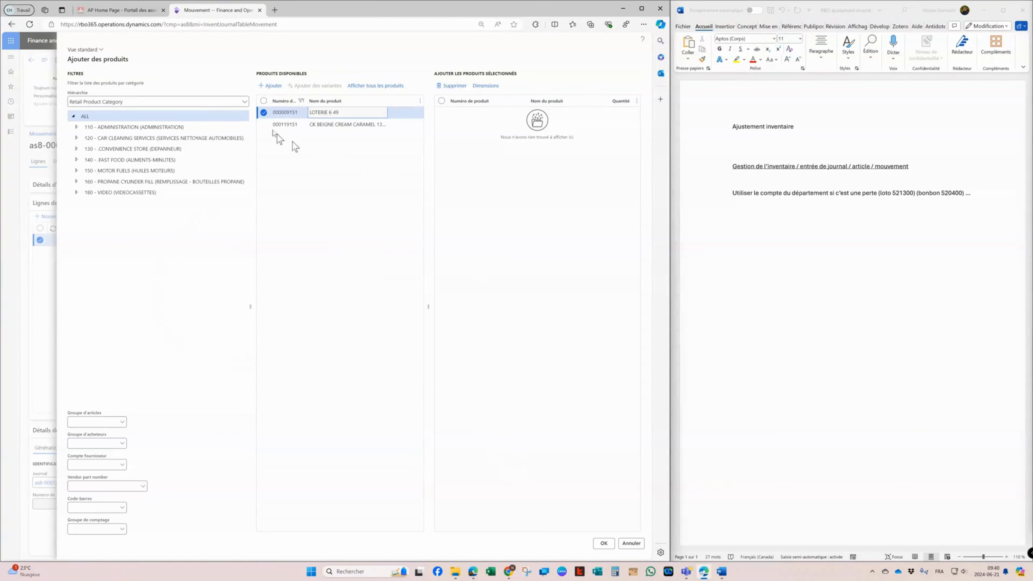
click(268, 85)
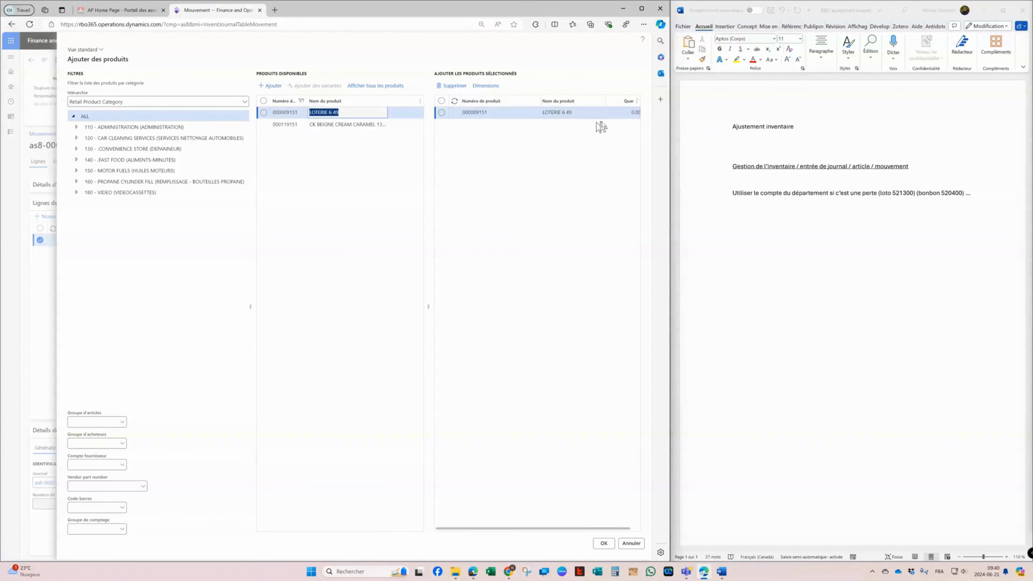
click(616, 112)
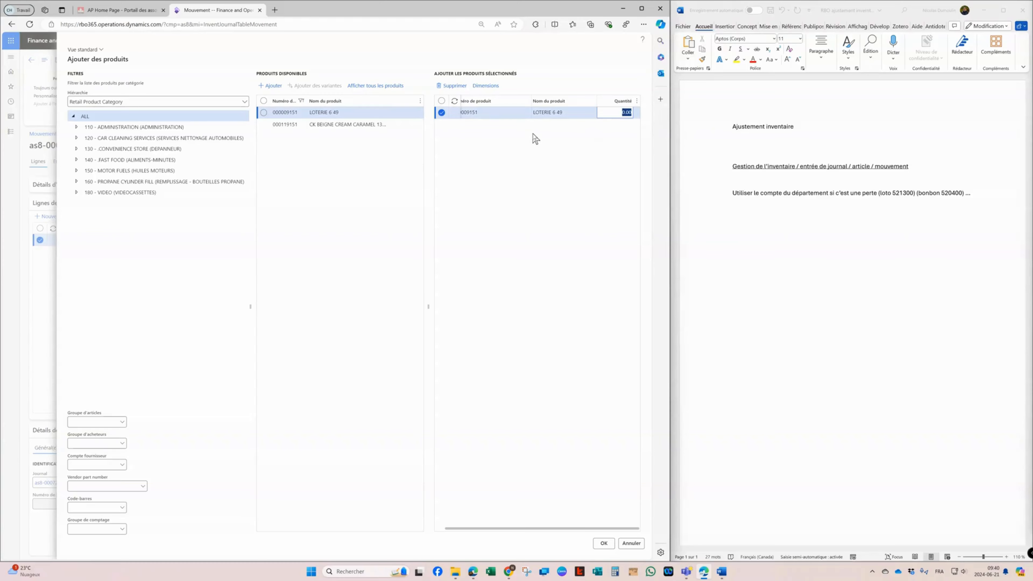
key(BackSpace)
click(603, 544)
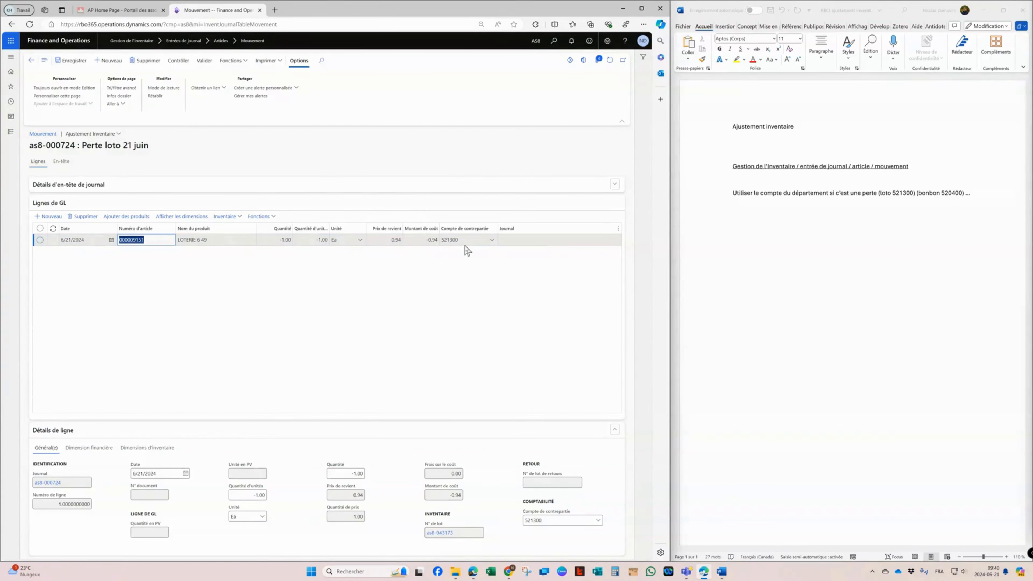
mouse_move(465, 241)
click(208, 240)
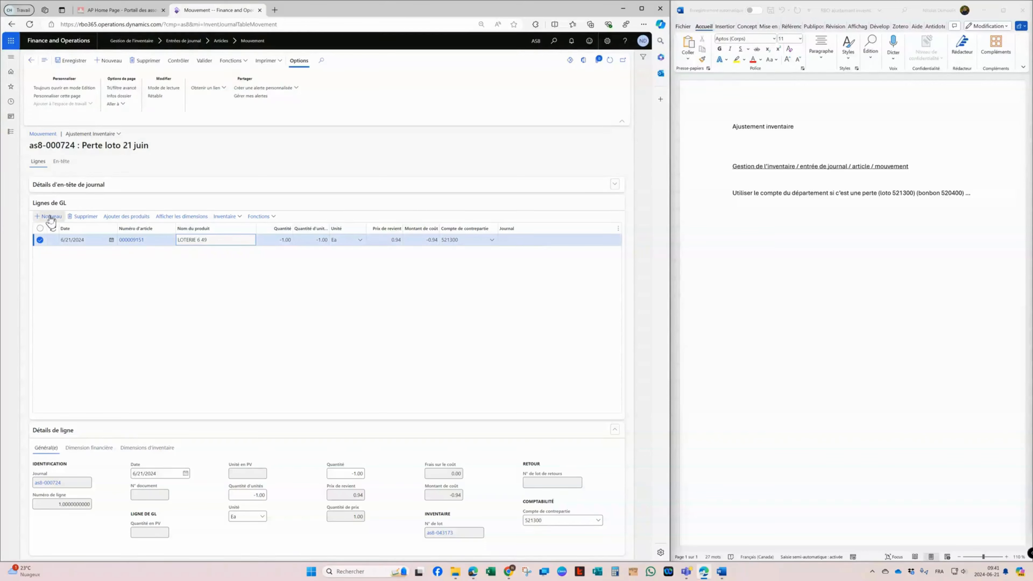
Add a second journal line for the article WRIG STARBURST 191G with a quantity of -1
click(90, 239)
key(alt+n)
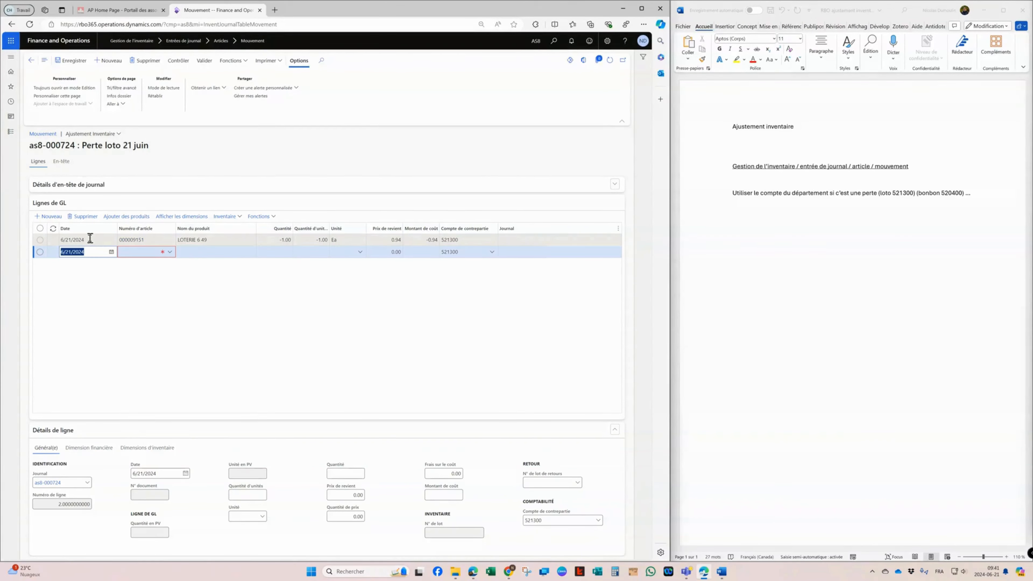
click(169, 253)
click(170, 252)
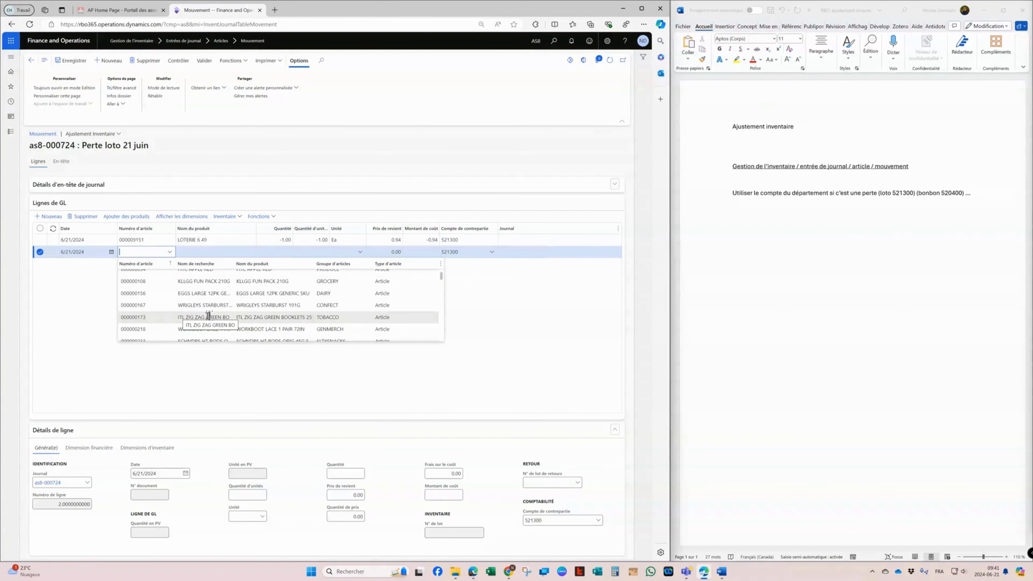
click(189, 305)
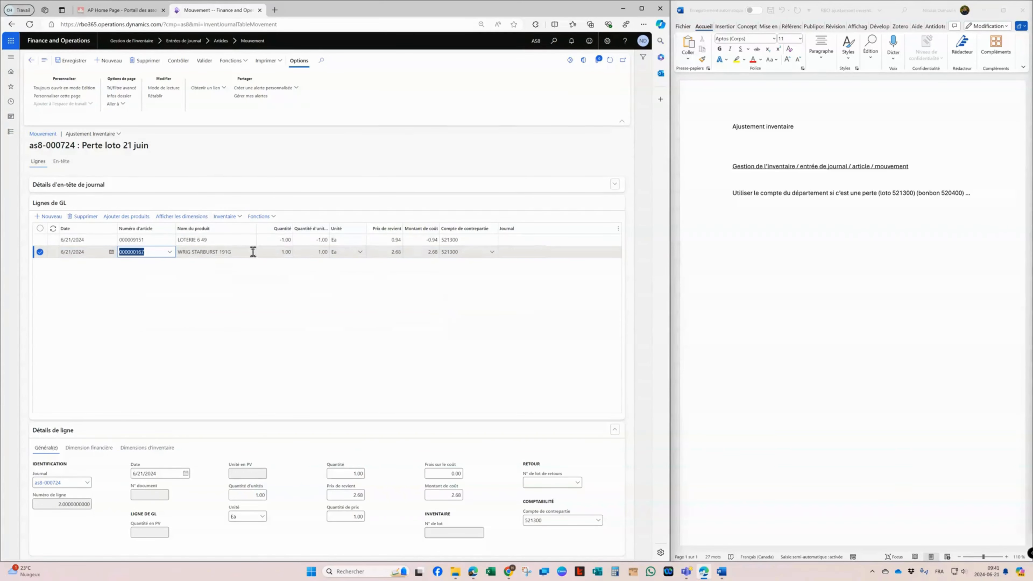
click(270, 252)
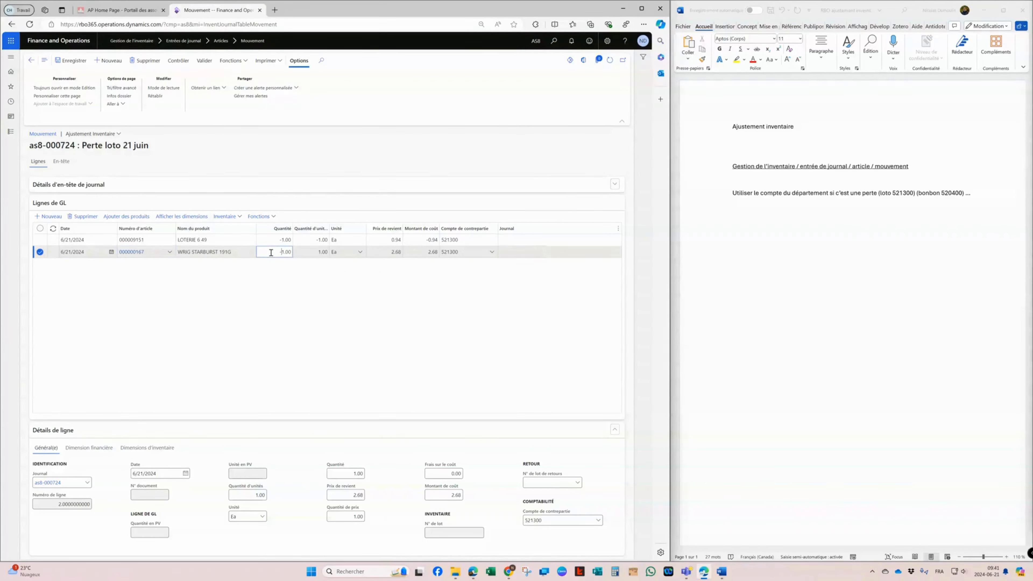
key(Tab)
key(Tab)
key(Tab)
key(Tab)
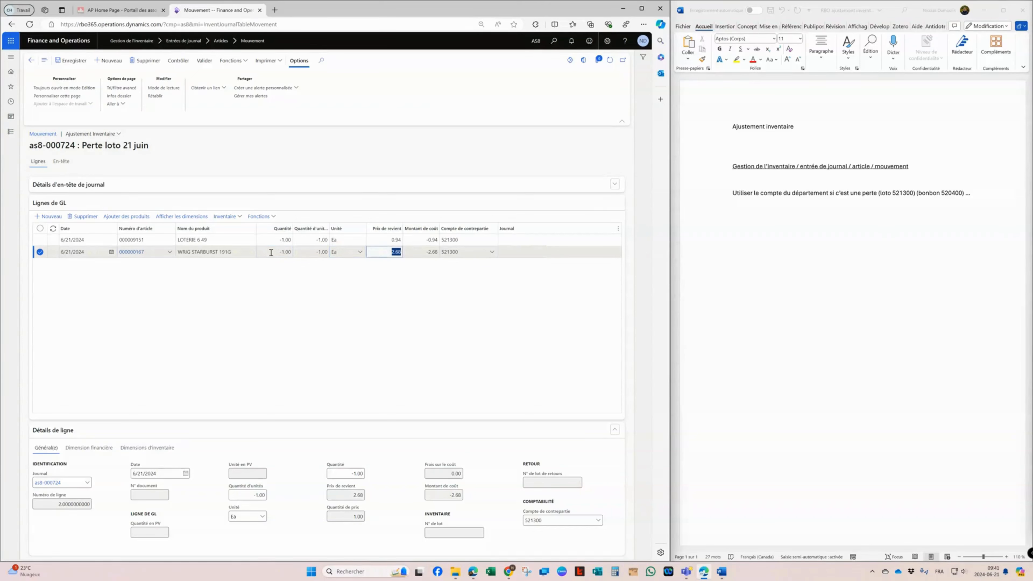
Set the offset account of the Starburst line to 520400 (CMV - Friandises)
key(Tab)
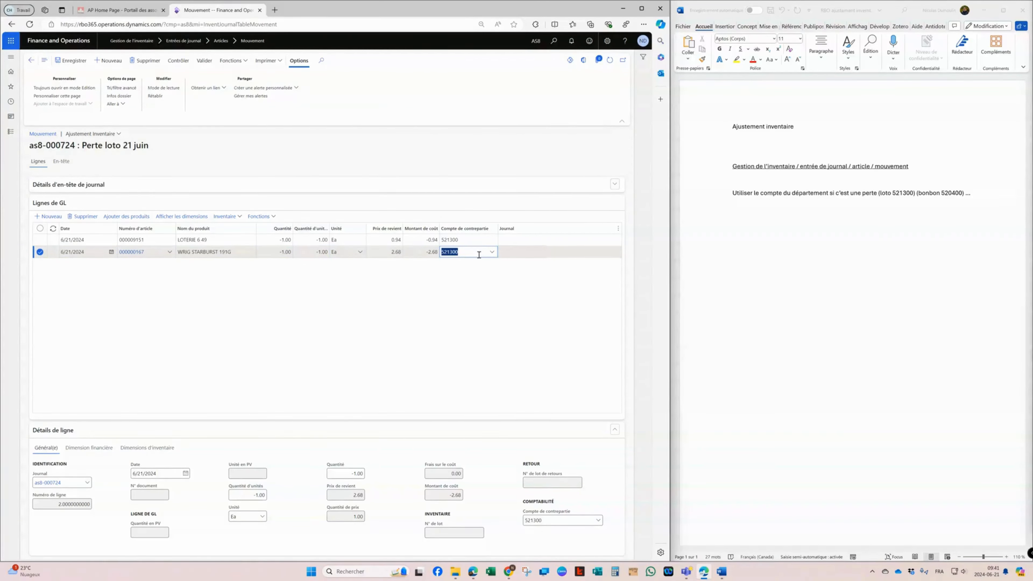
mouse_move(478, 255)
click(491, 252)
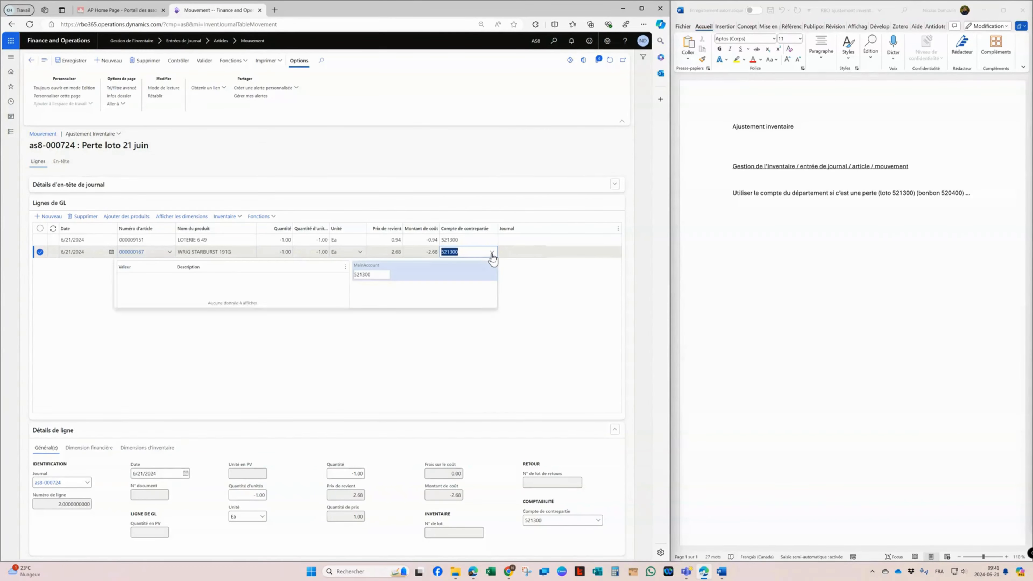
click(398, 261)
key(BackSpace)
text(04)
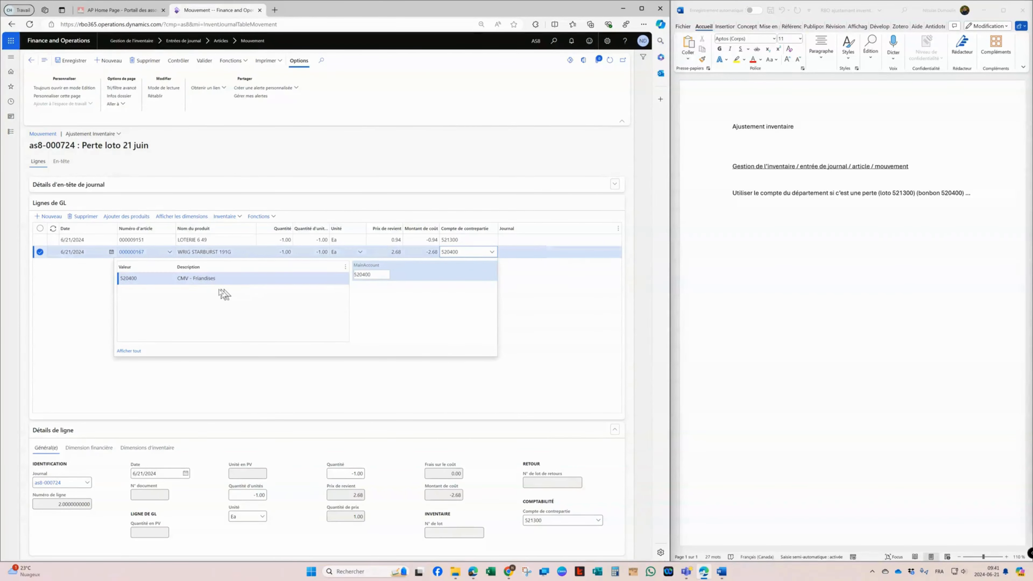
click(201, 279)
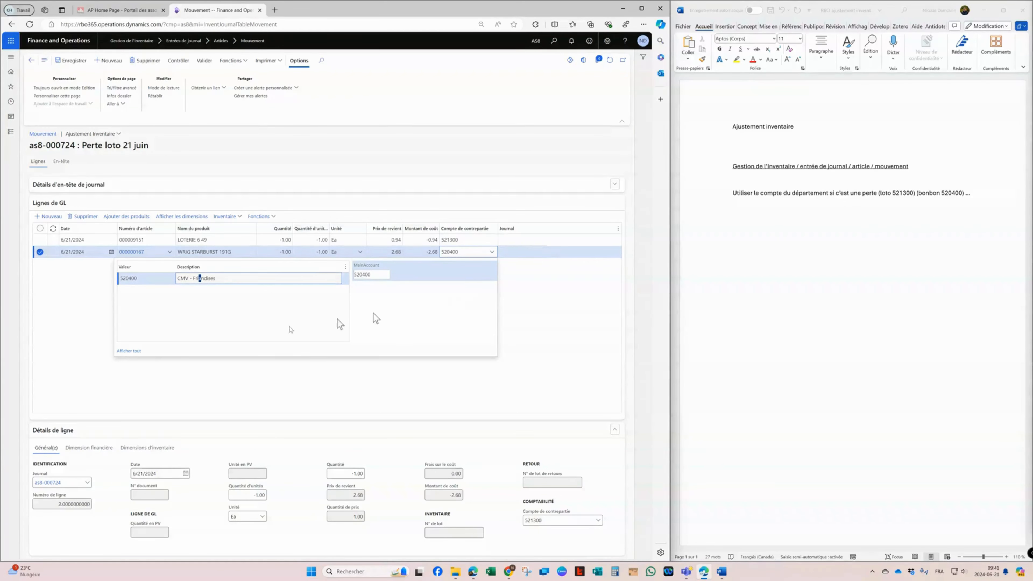
click(503, 287)
click(504, 287)
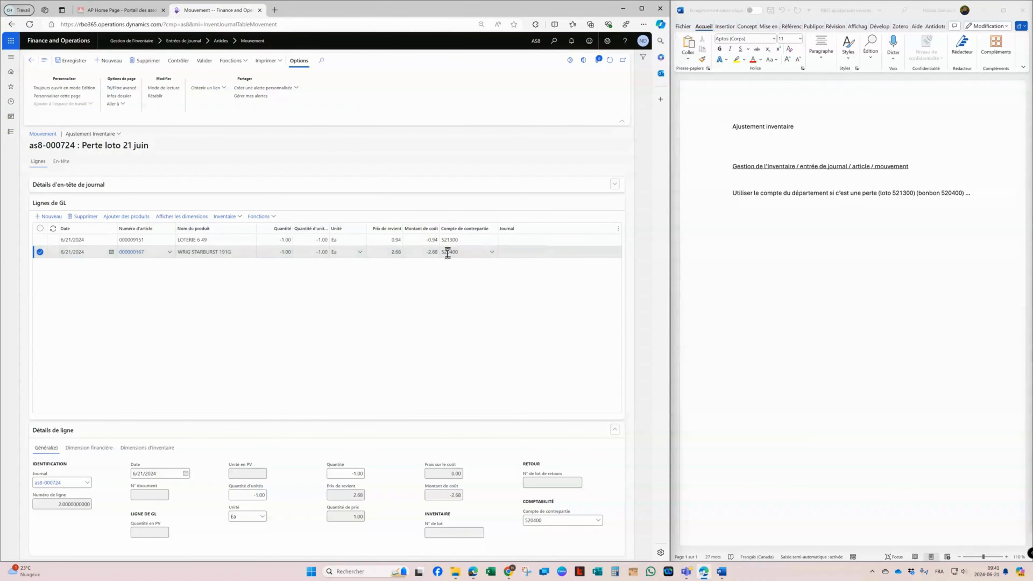
Delete the WRIG STARBURST 191G line from the journal
mouse_move(447, 254)
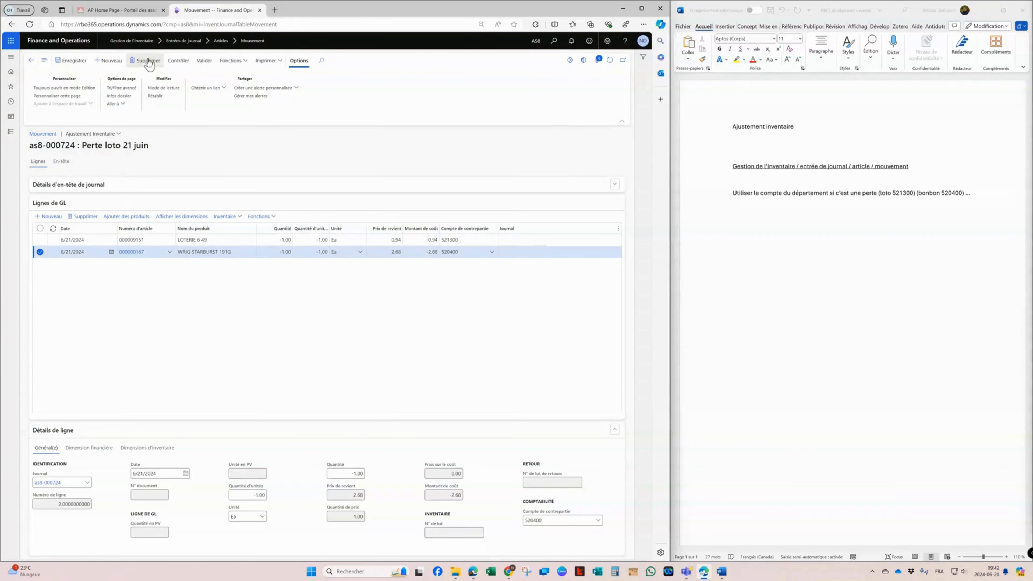
click(83, 218)
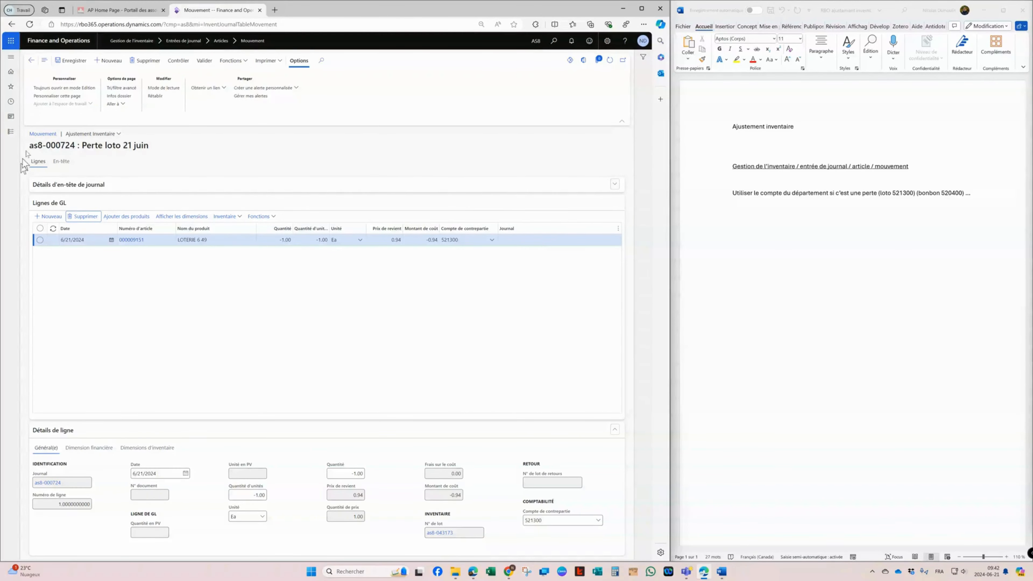
Validate the journal with the default parameters and return to the home dashboard
click(199, 63)
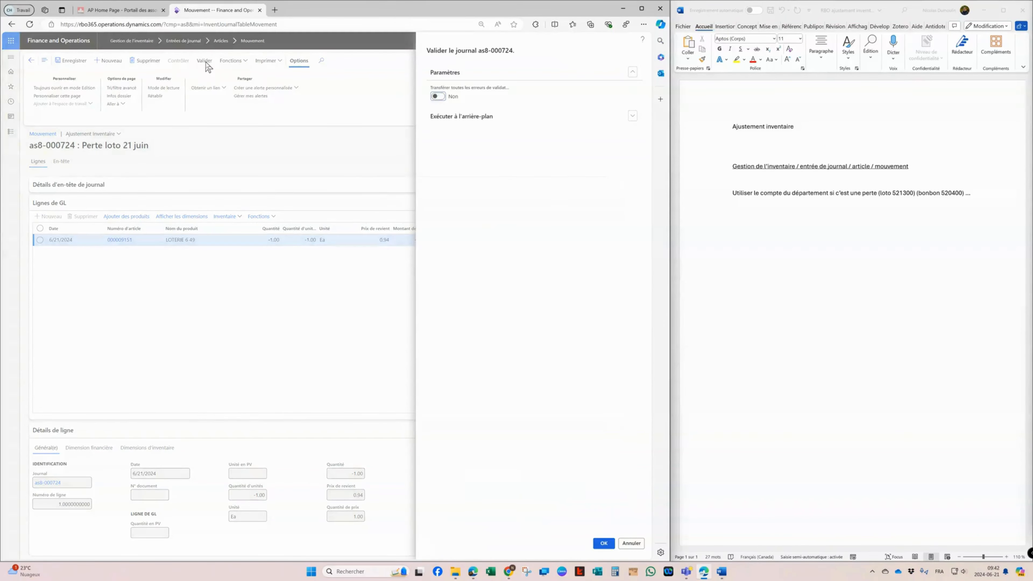
click(603, 545)
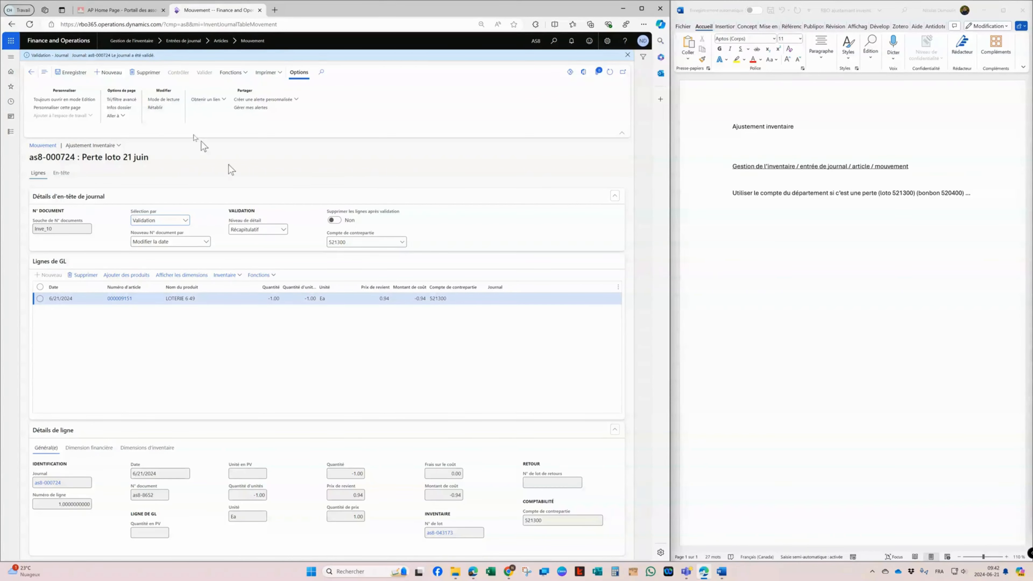
click(82, 40)
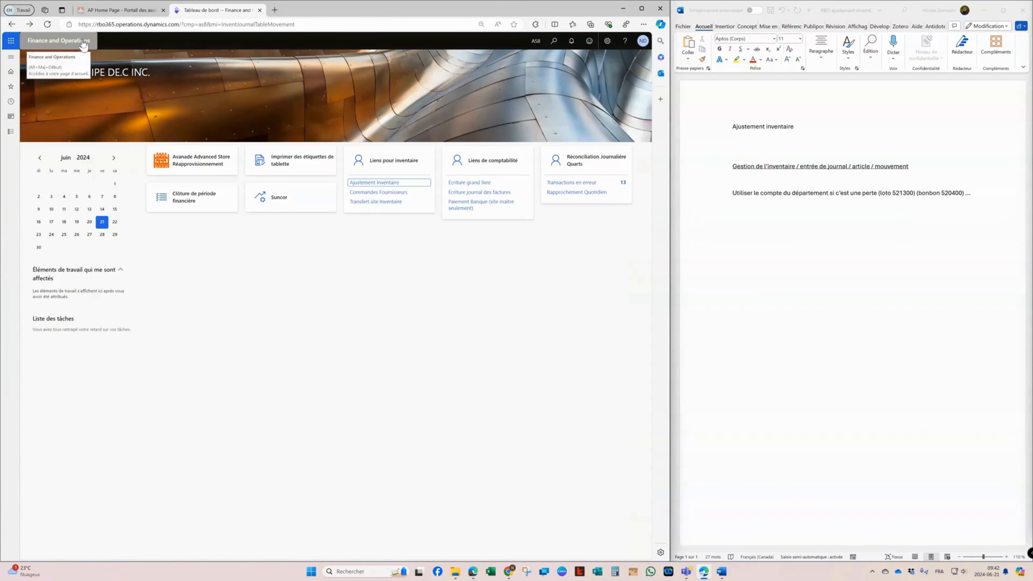